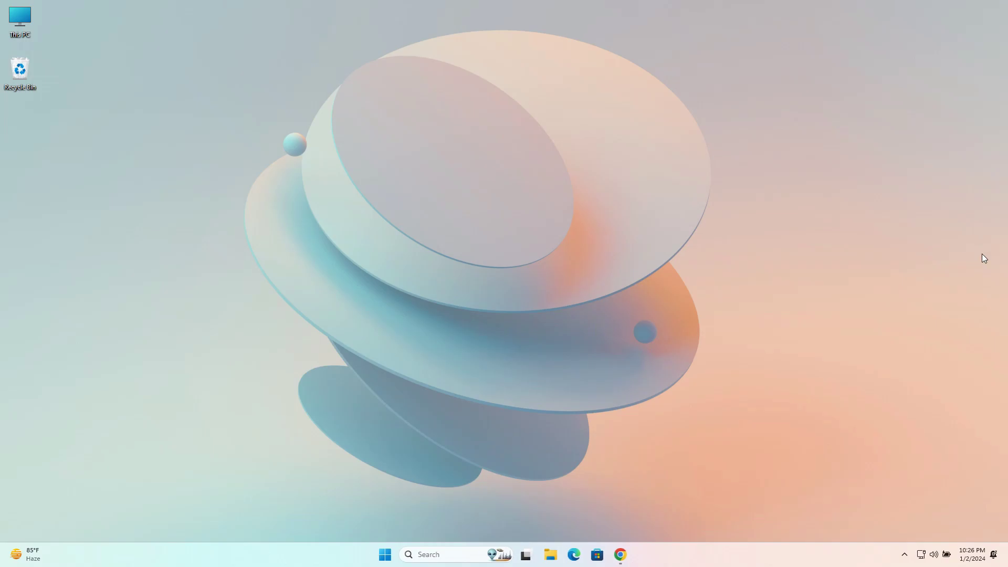
Open a File Explorer window on This PC from the taskbar.
click(551, 555)
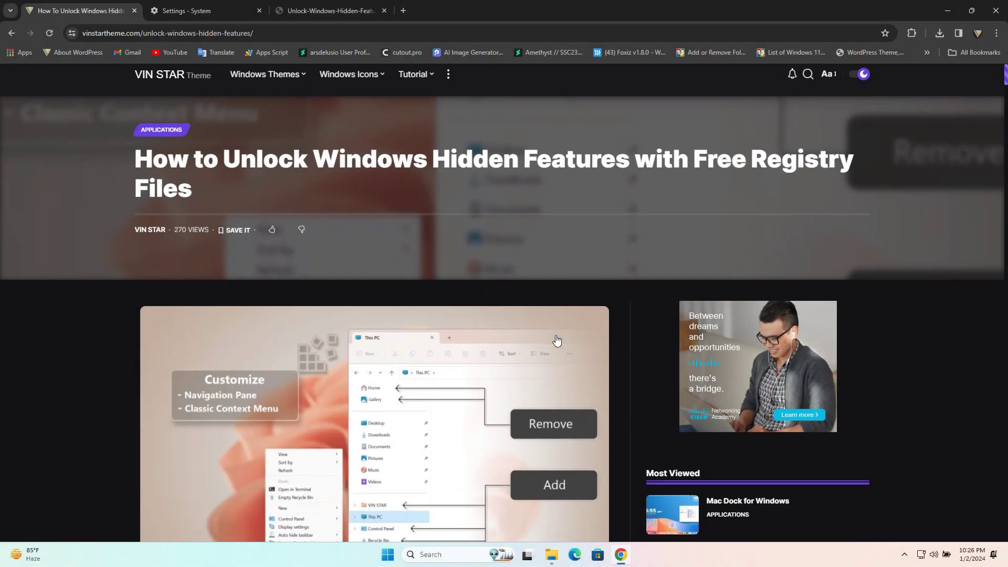
Scroll to the article's Home tweak and download both the Add Home and Remove Home .reg files.
scroll(558, 398, down, 15)
scroll(557, 338, down, 9)
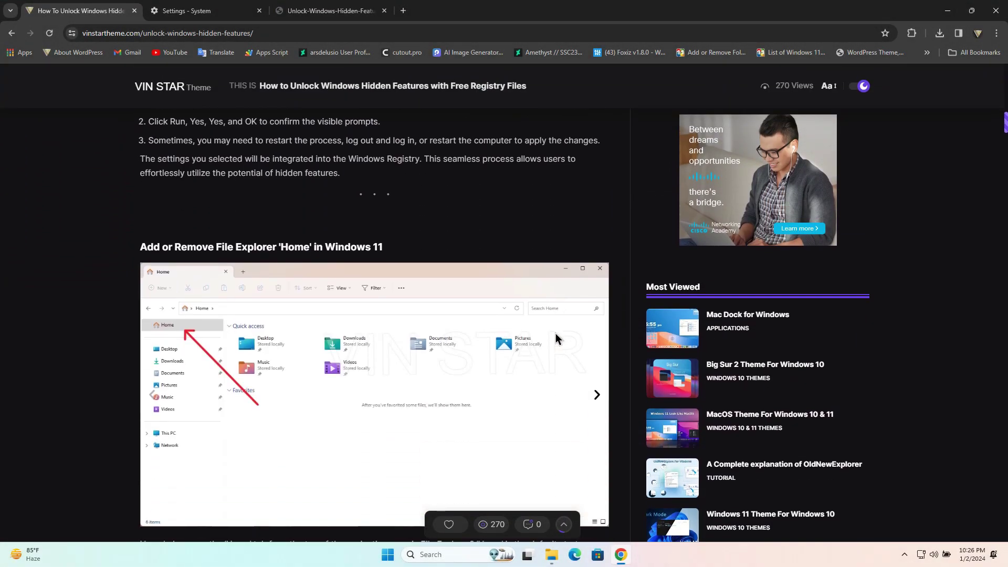
scroll(457, 283, down, 20)
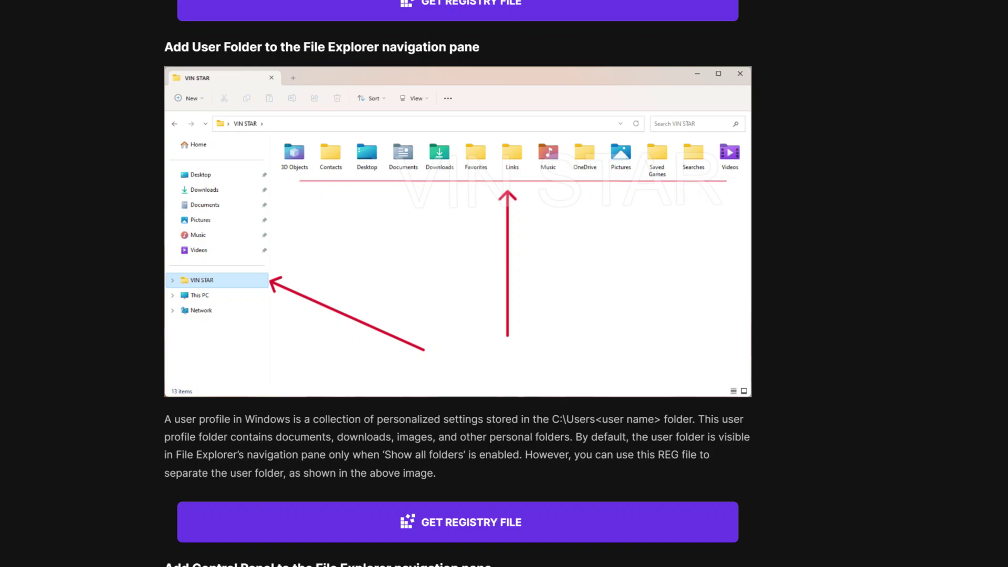
scroll(457, 284, down, 15)
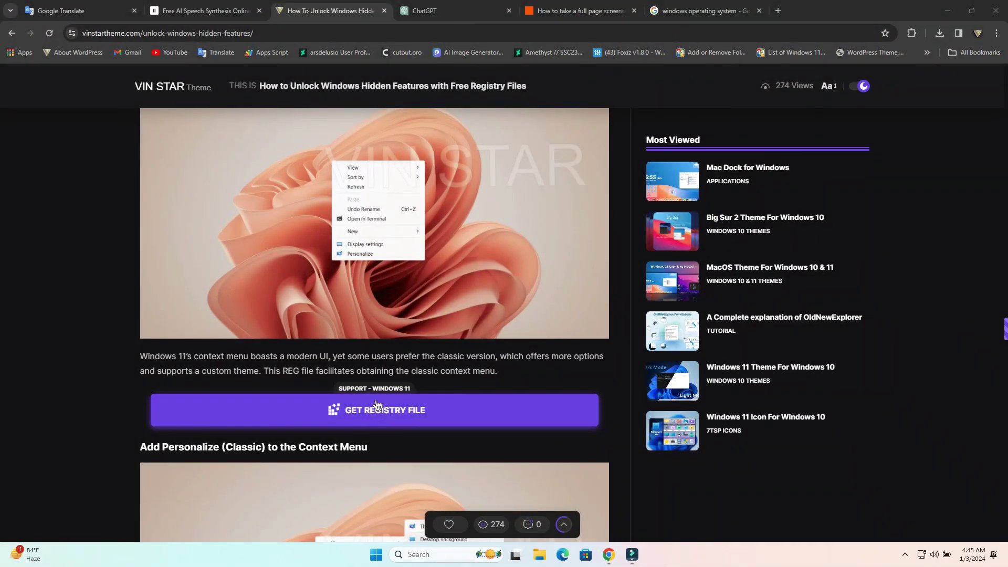
scroll(387, 399, down, 10)
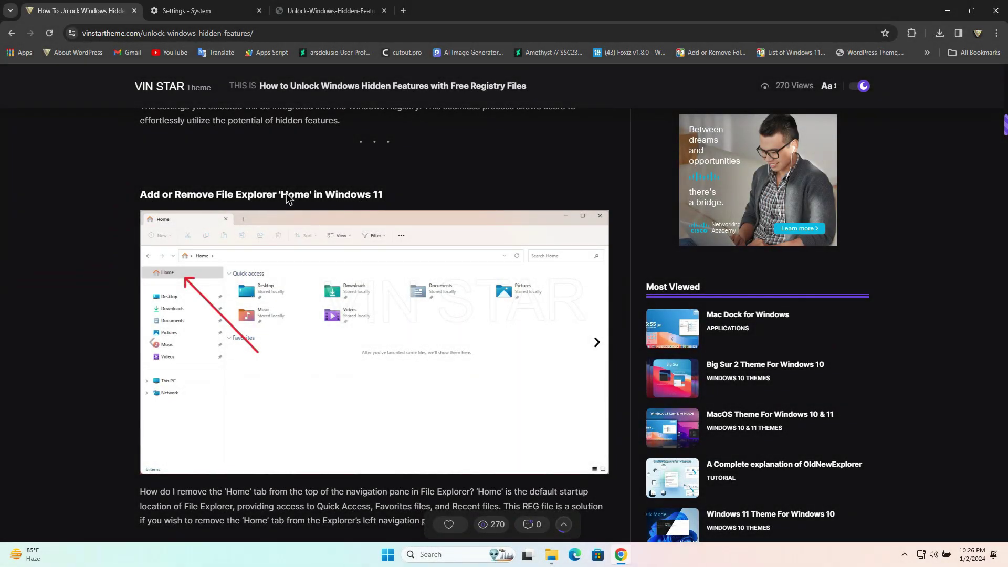
scroll(441, 314, down, 4)
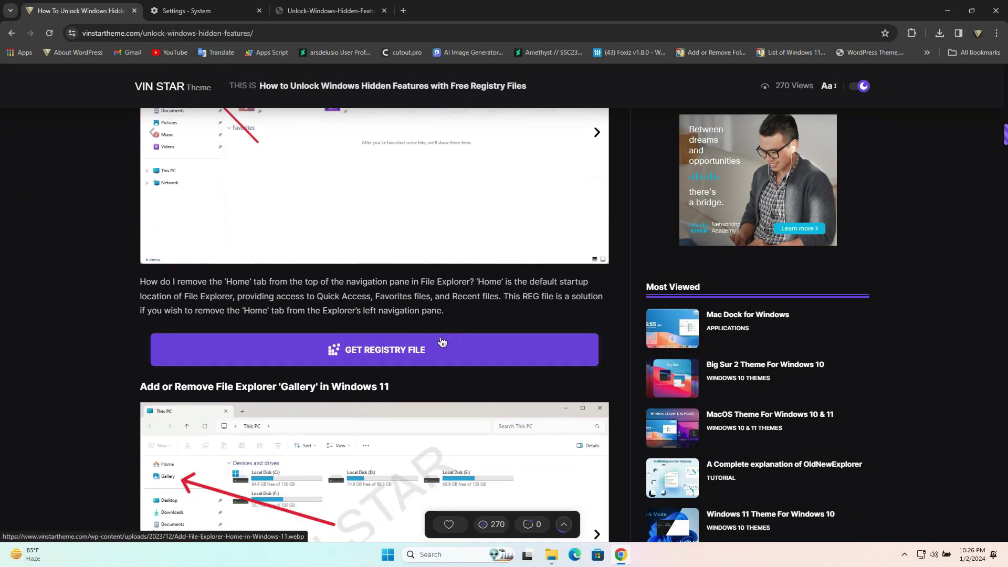
click(388, 350)
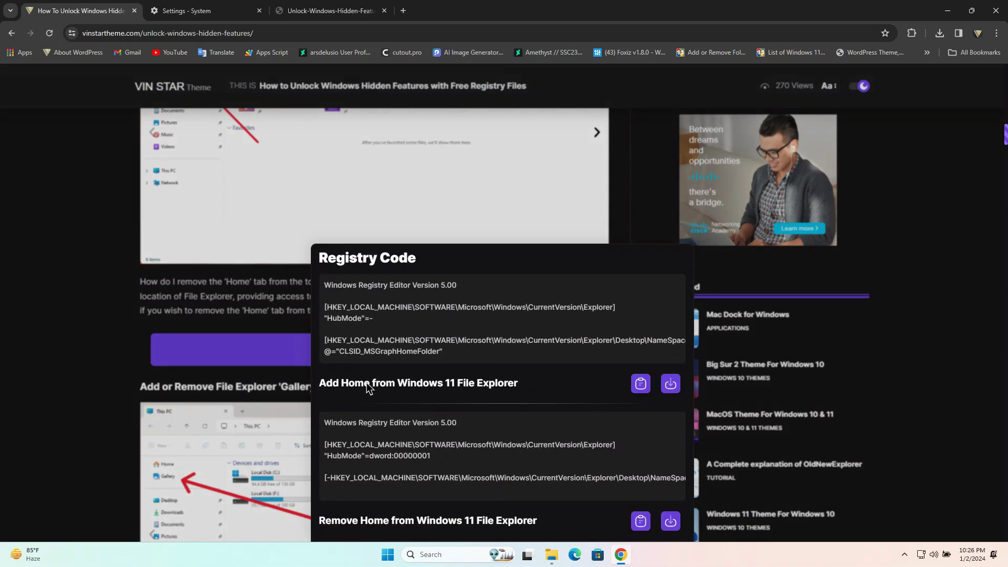
click(679, 388)
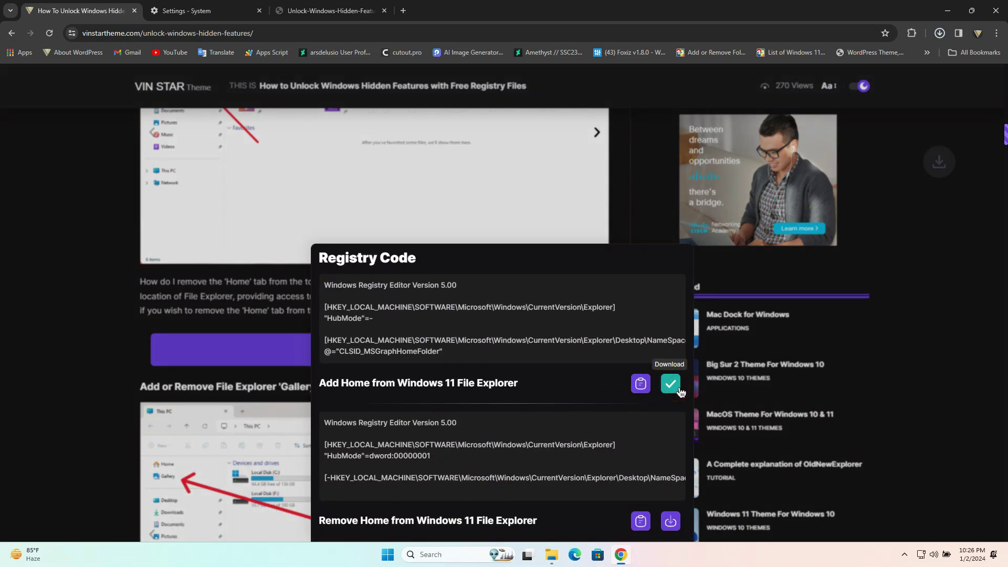
click(676, 523)
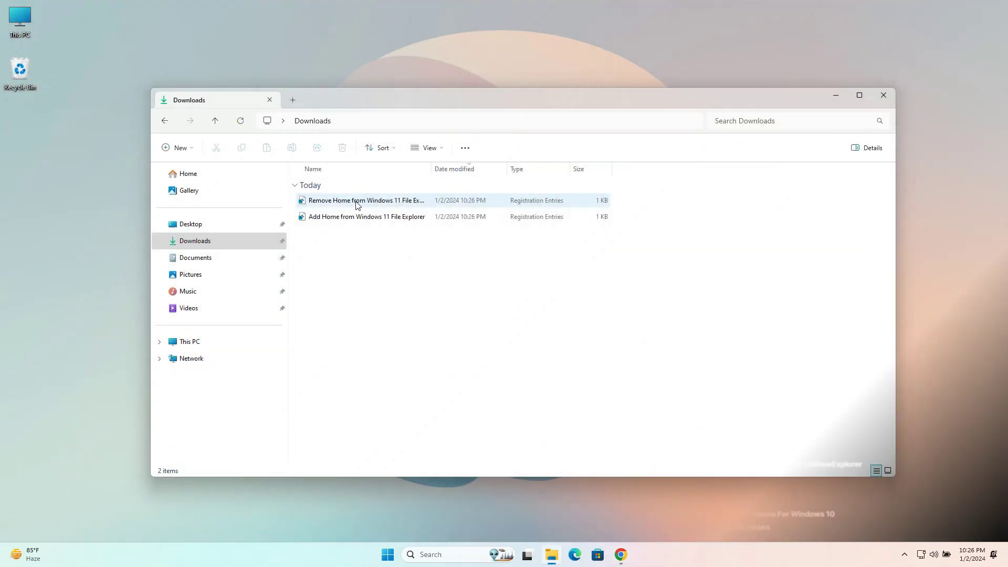
Merge the Remove Home .reg file, accepting all prompts, then reopen File Explorer to check the pane.
double_click(357, 204)
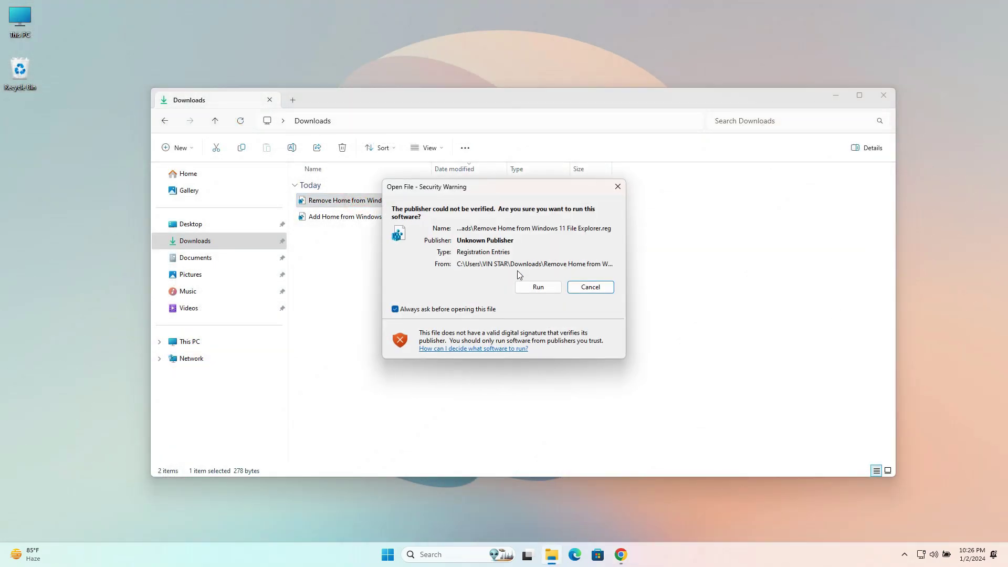
click(536, 288)
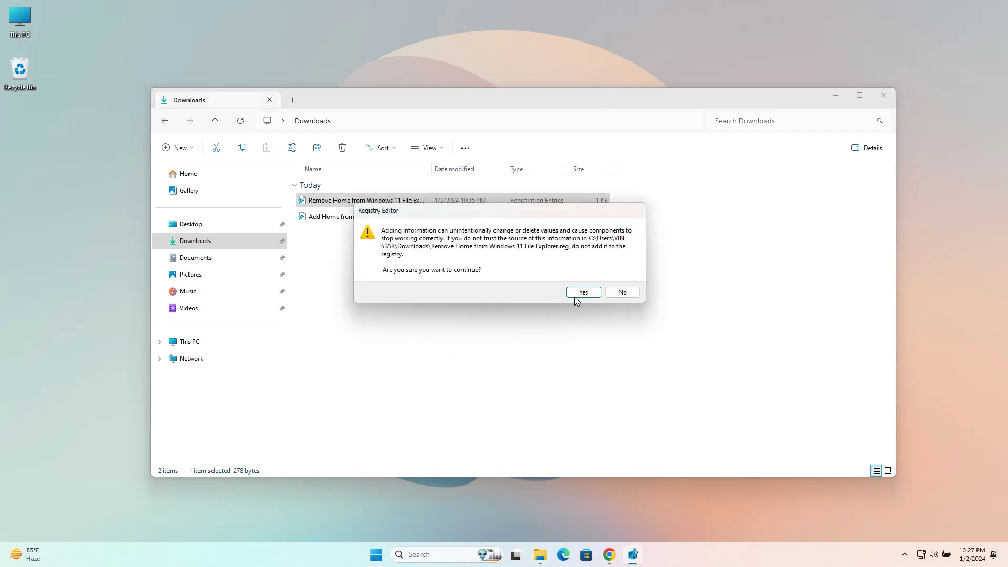
click(578, 292)
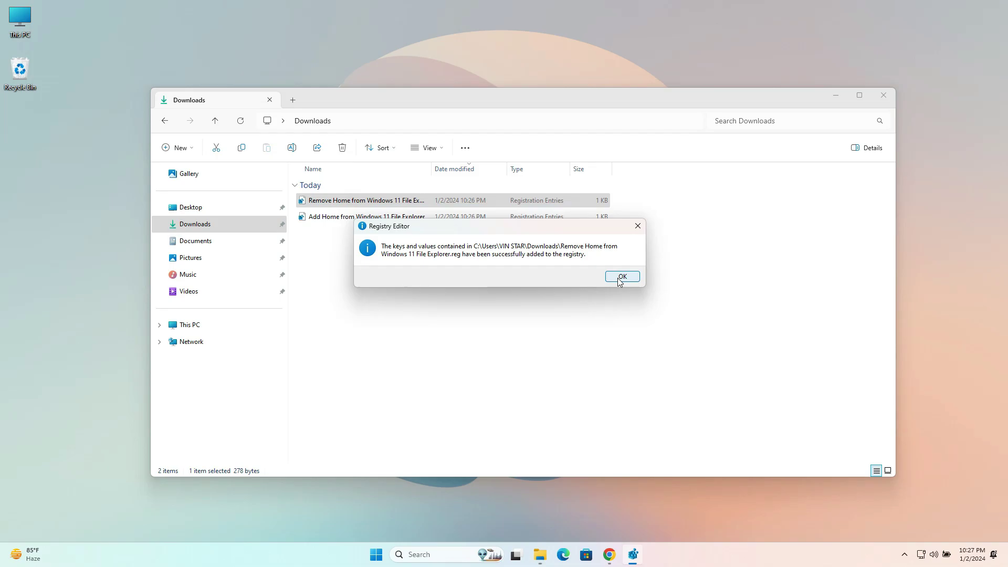
click(621, 278)
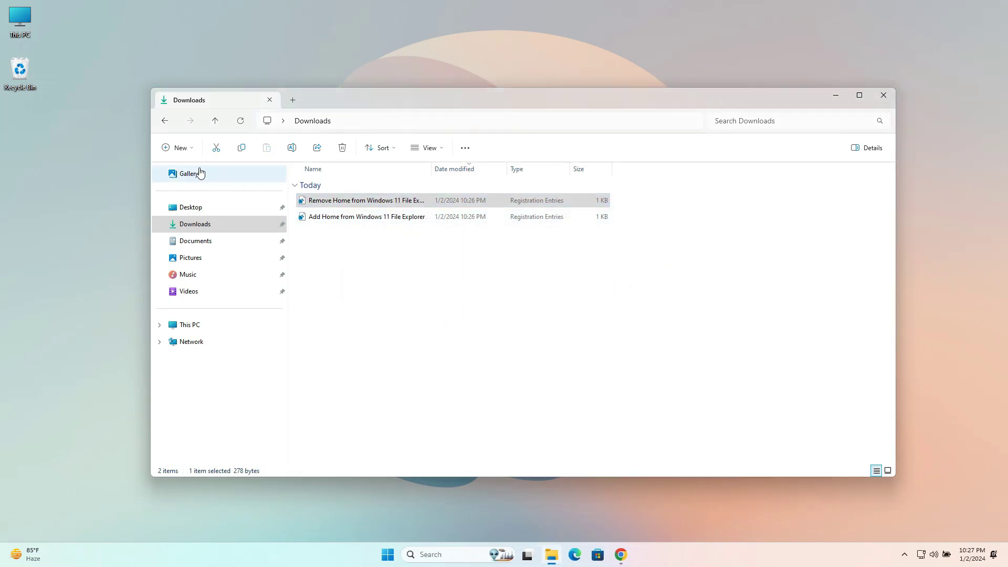
click(883, 96)
click(556, 553)
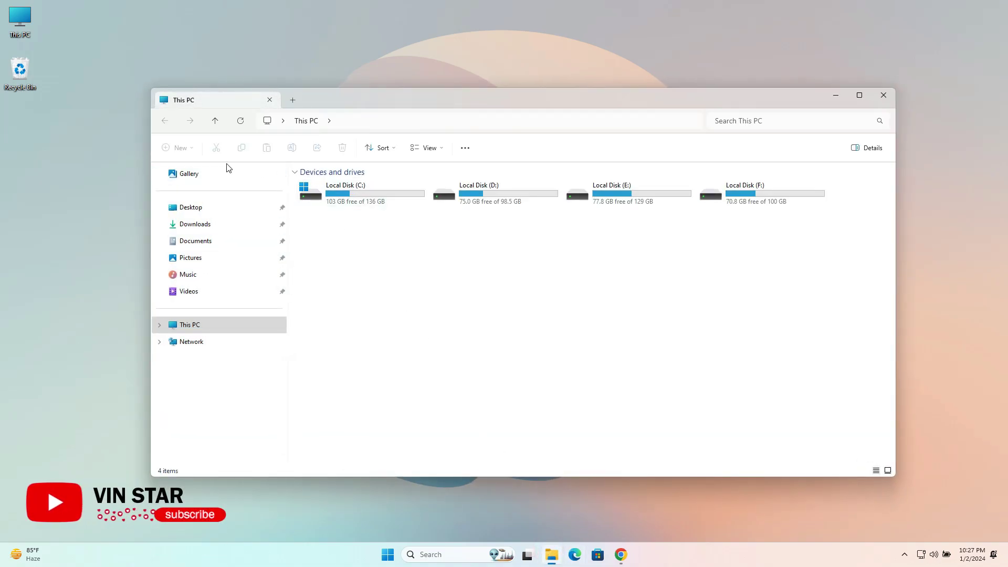
Merge the Add Home .reg file from Downloads, then verify Home and This PC in the navigation pane.
click(235, 234)
click(348, 220)
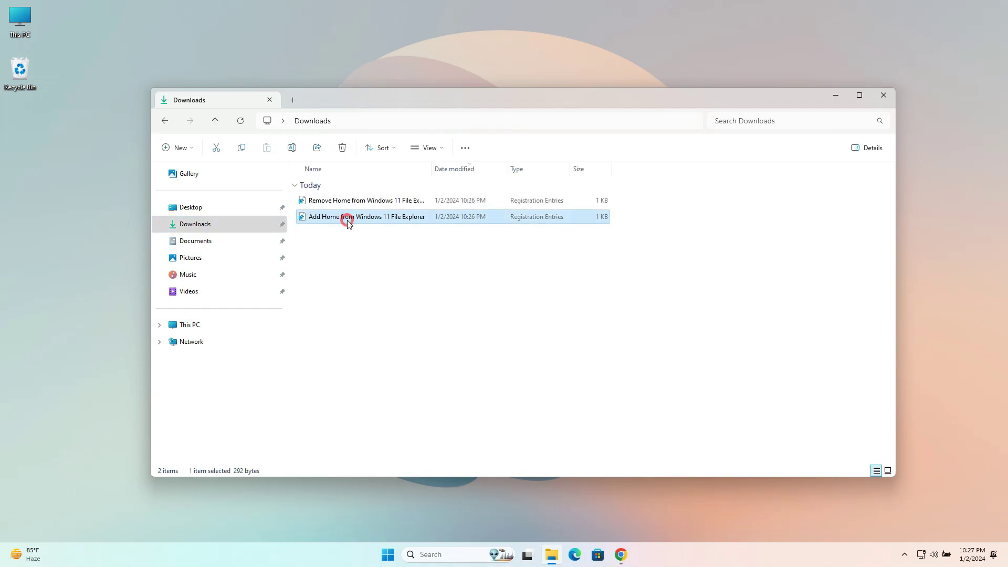
double_click(372, 219)
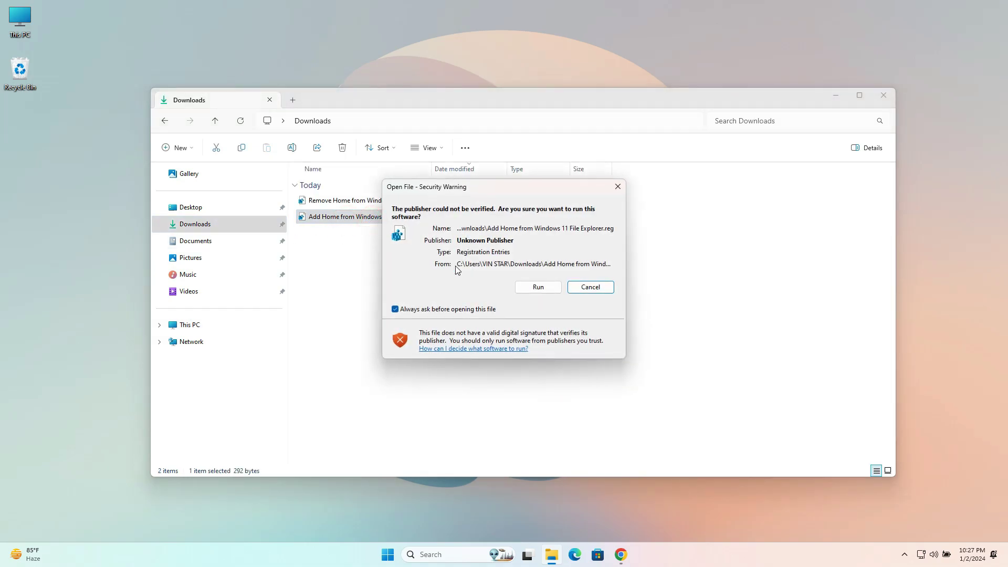
click(539, 287)
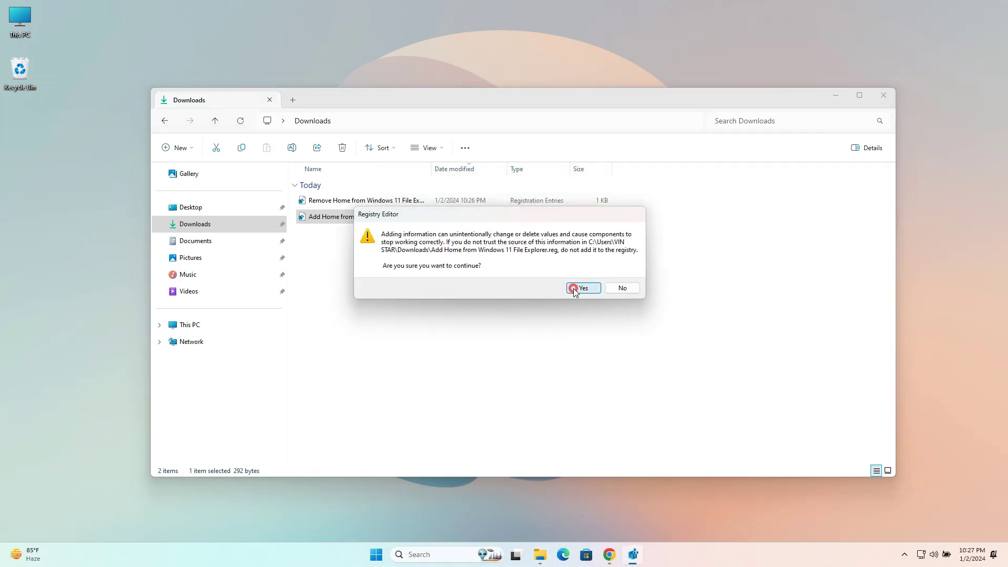
click(575, 289)
click(614, 277)
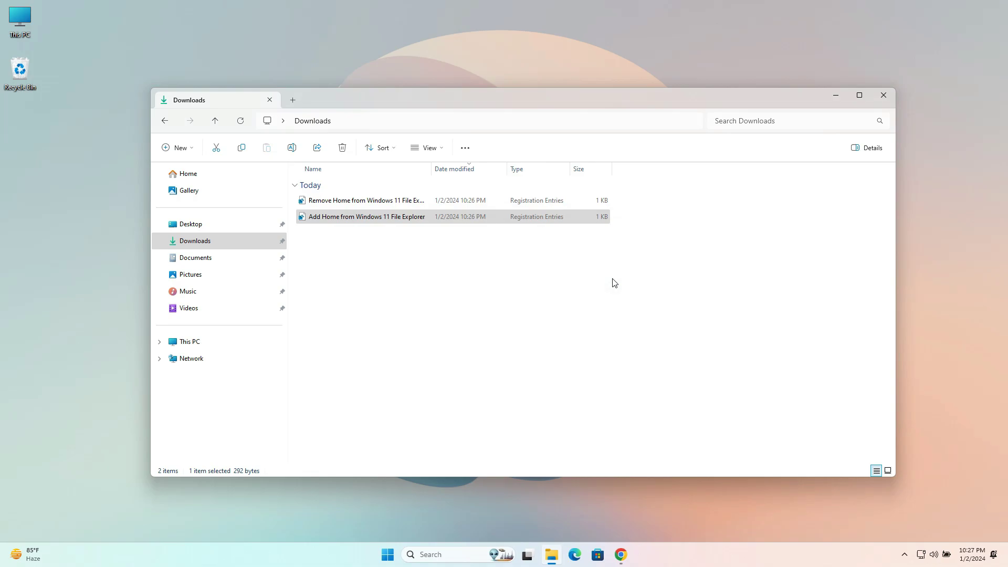
click(210, 181)
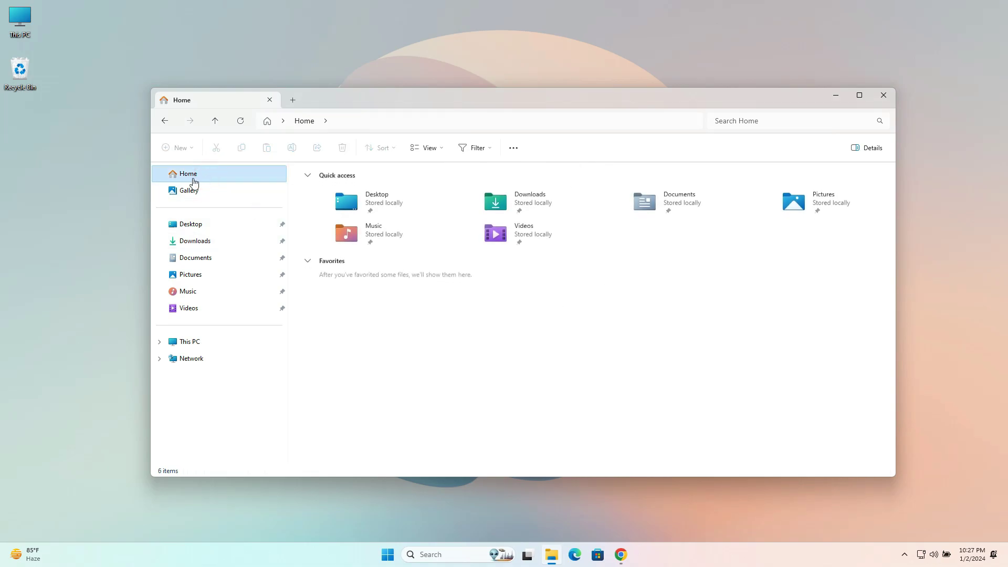
click(190, 341)
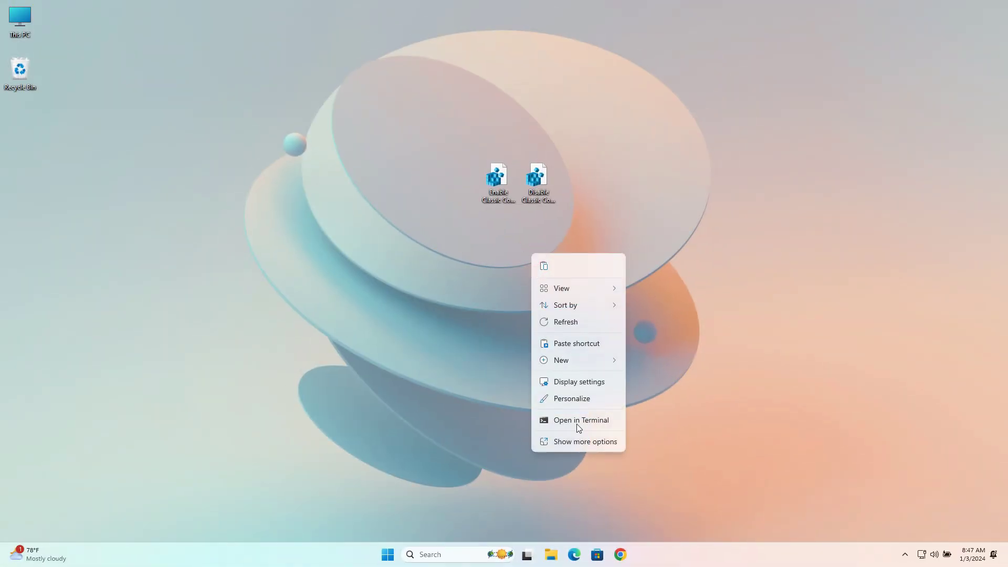
Merge 'Enable Classic Context Menu in Windows 11.reg' from the desktop, accepting every security prompt.
click(577, 441)
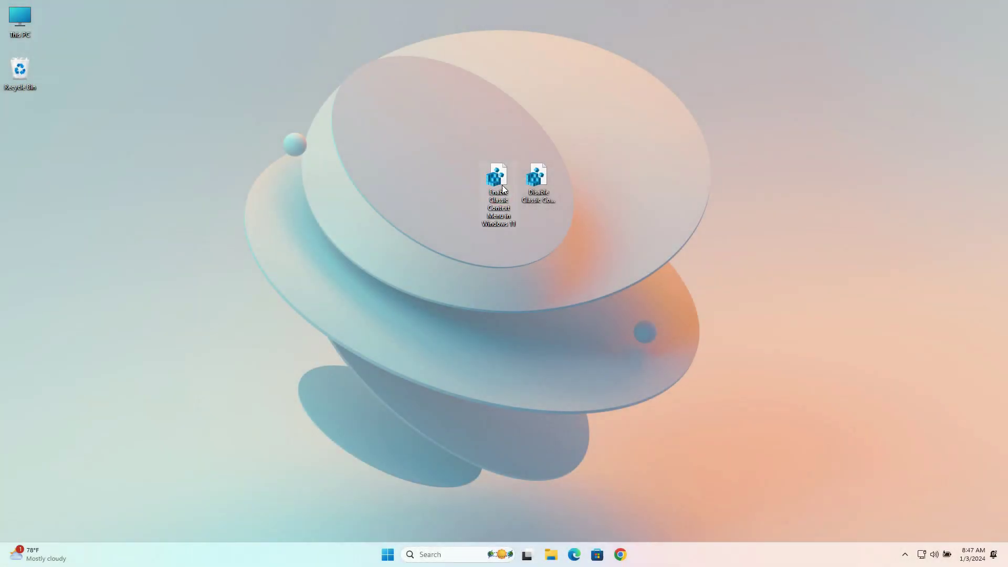
double_click(502, 188)
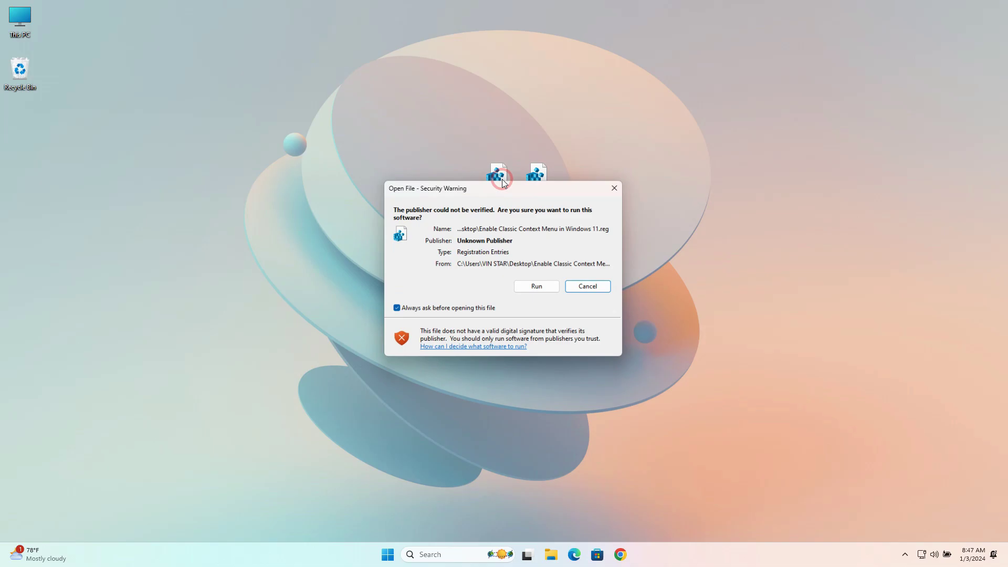
click(539, 288)
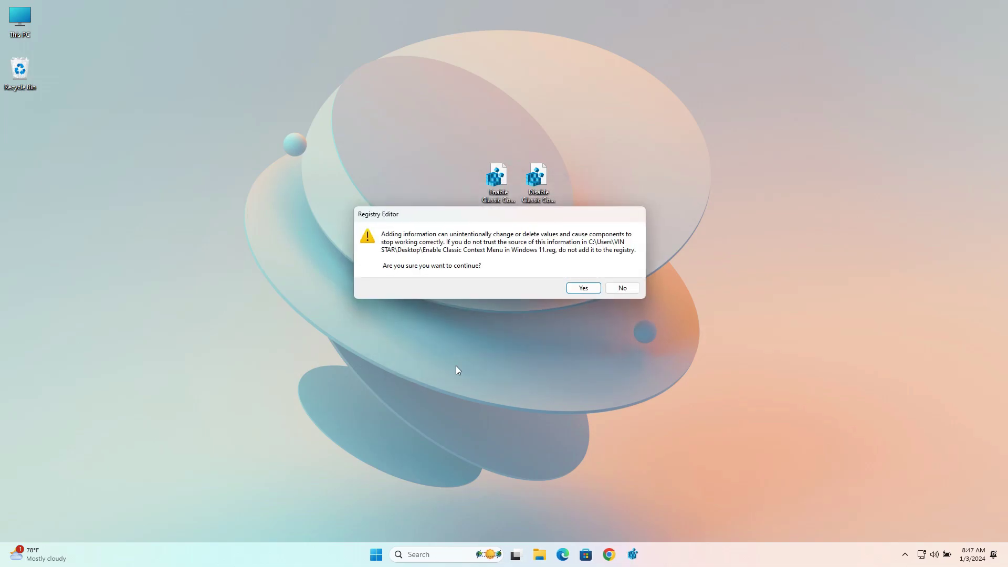
click(580, 288)
click(612, 277)
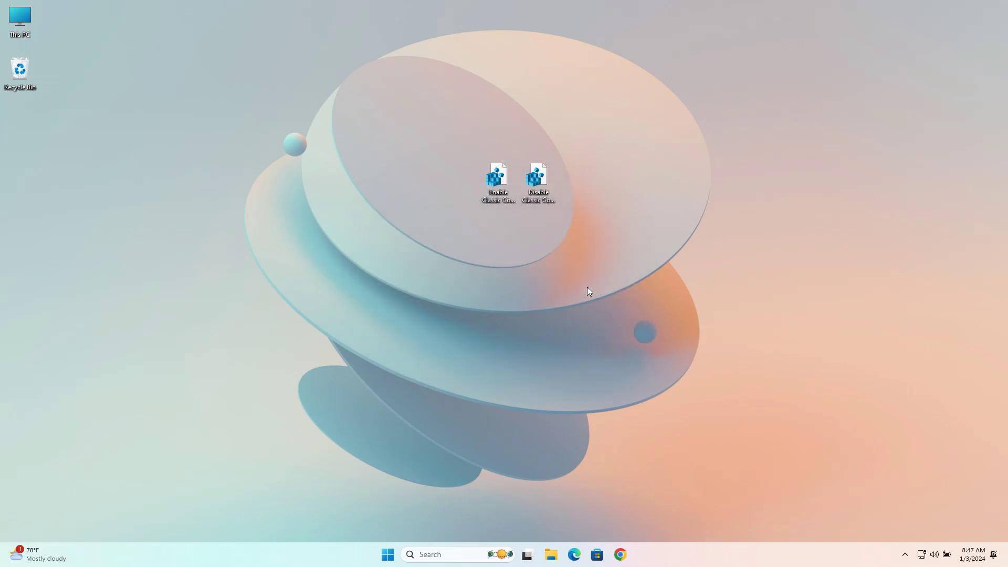
Restart the Windows Explorer process in Task Manager so the classic menu applies, then close Task Manager.
right_click(528, 254)
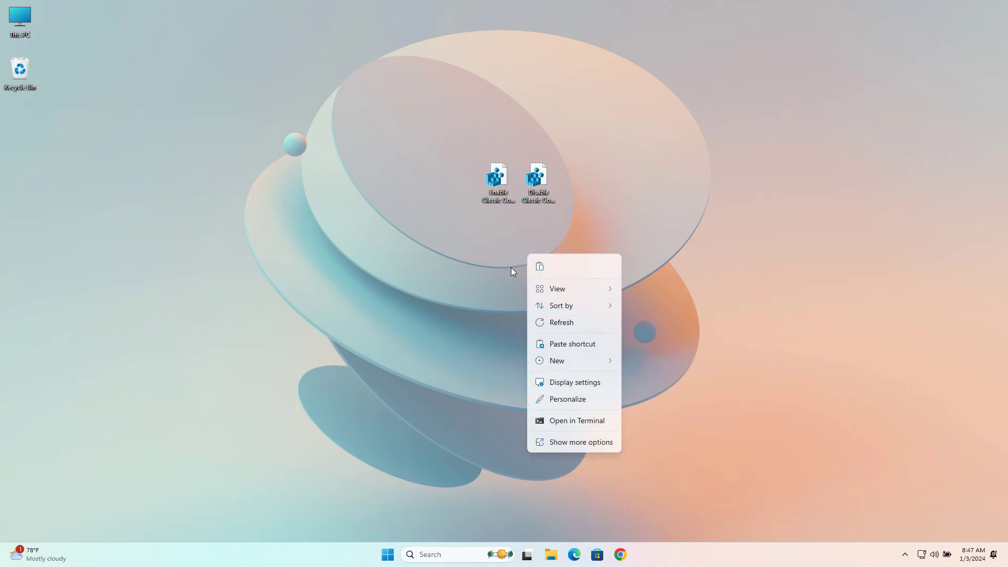
click(512, 267)
right_click(300, 552)
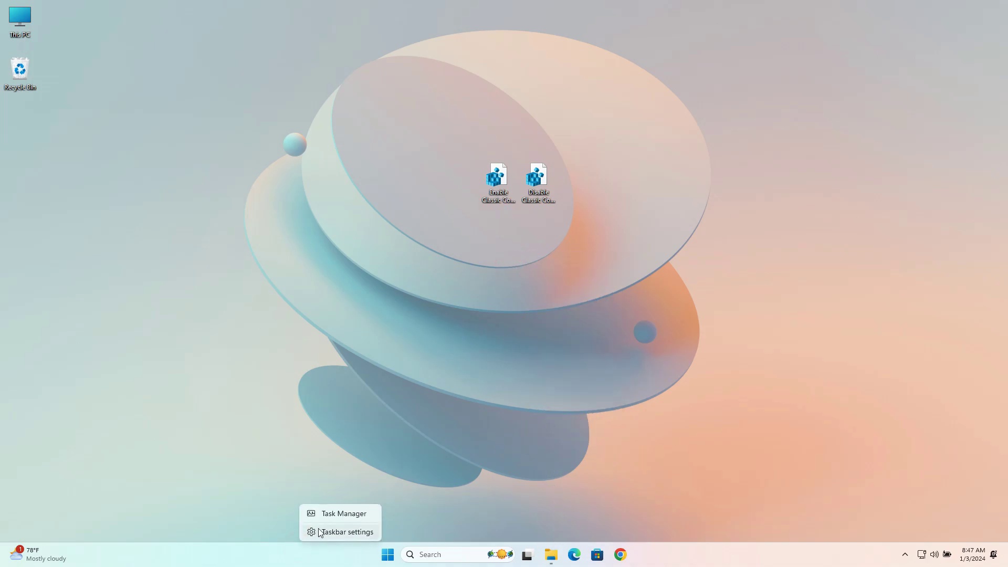
click(327, 517)
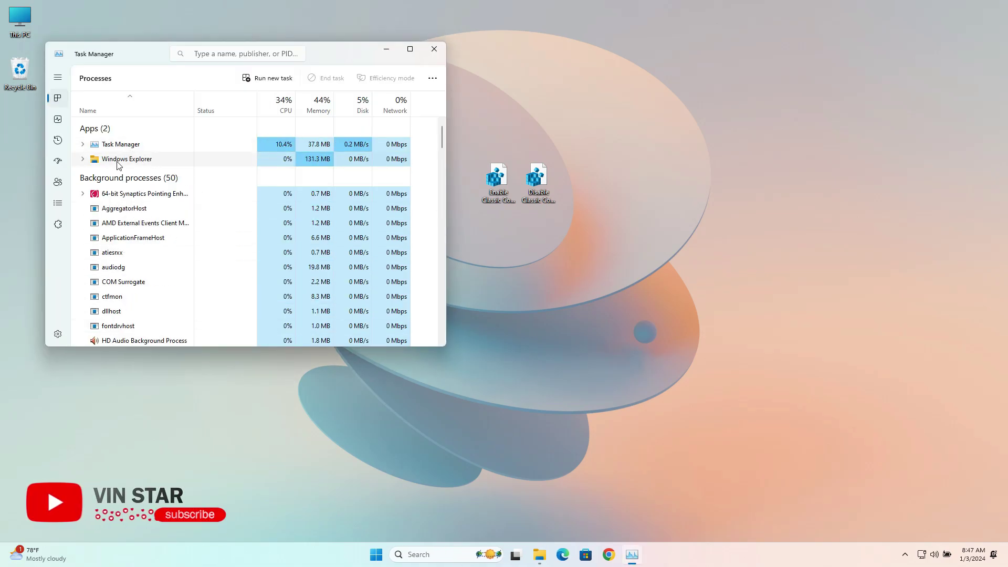
right_click(119, 164)
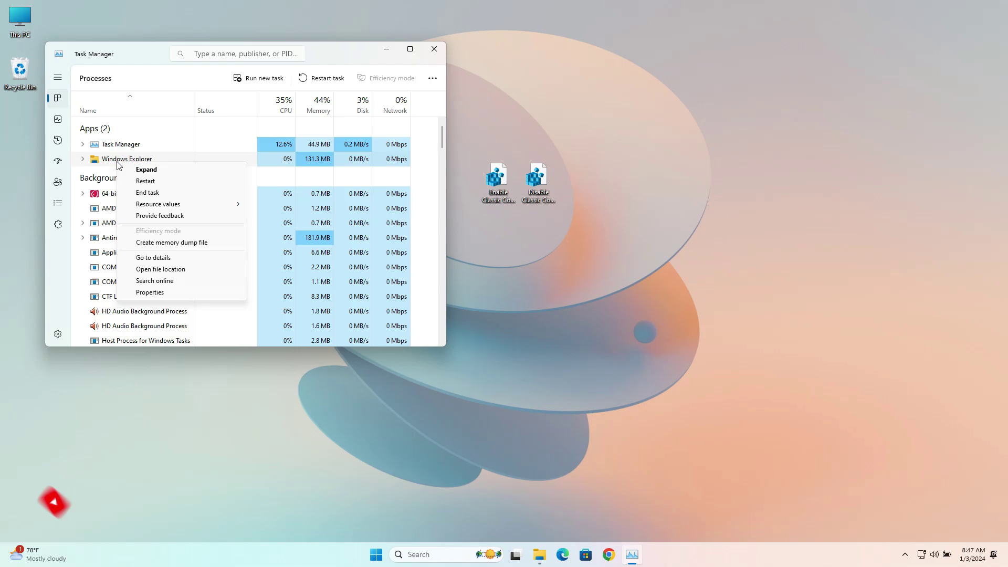
click(145, 181)
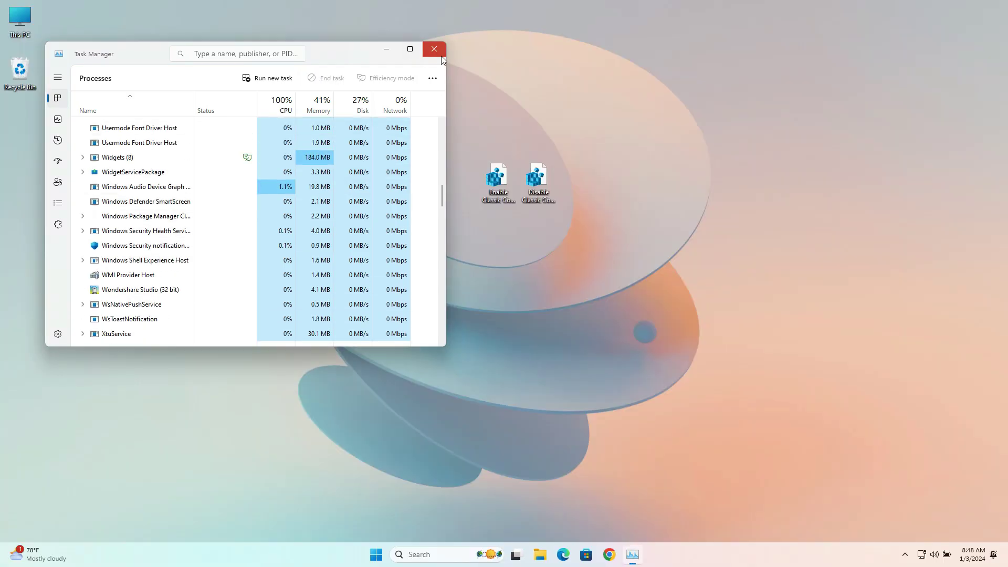
click(434, 49)
Reopen the desktop menu to confirm classic entries like Open in Terminal and Personalize (classic).
right_click(441, 60)
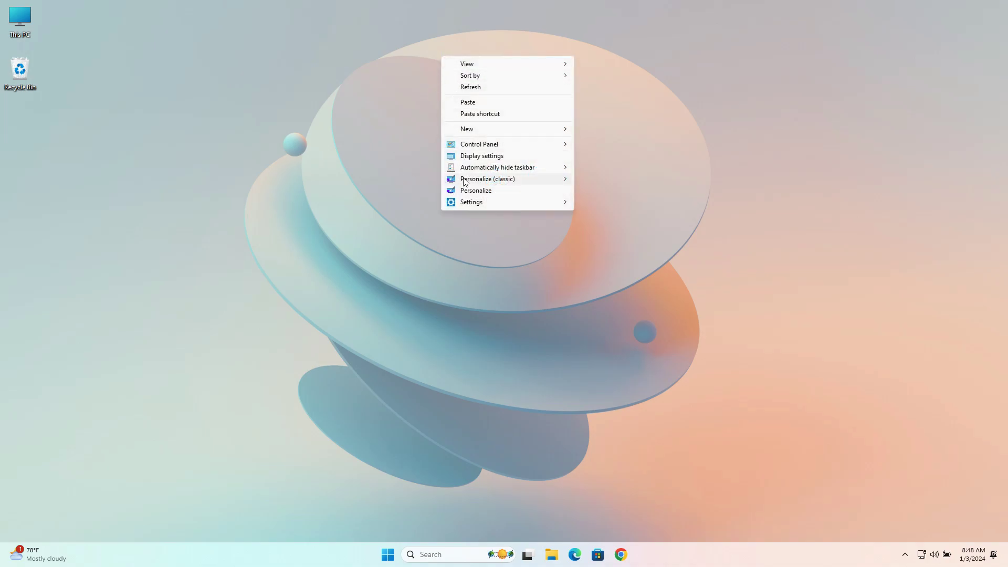
click(397, 225)
right_click(397, 225)
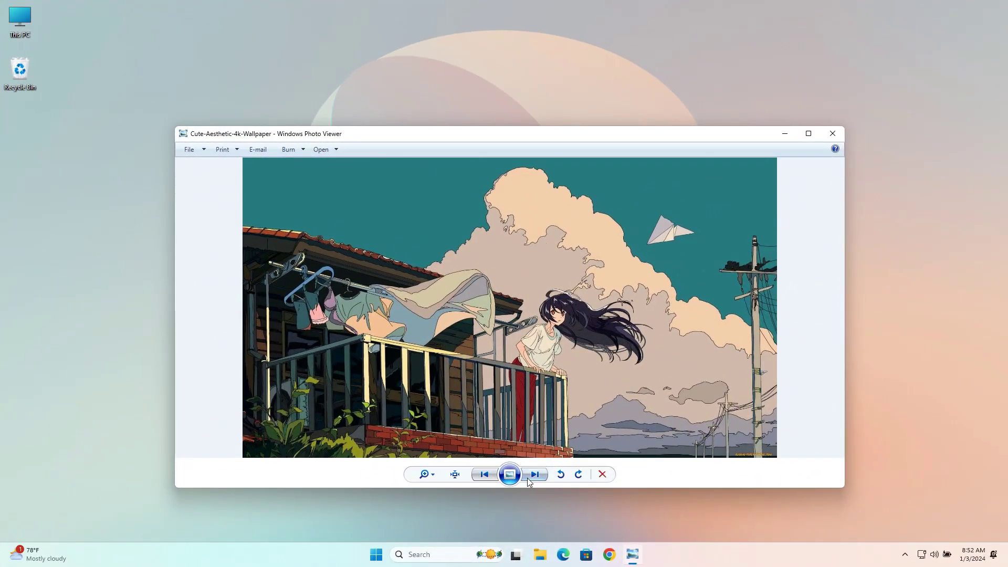
Browse the open photos, then merge Install Reset Windows Photo Viewer.reg through its prompts.
click(535, 474)
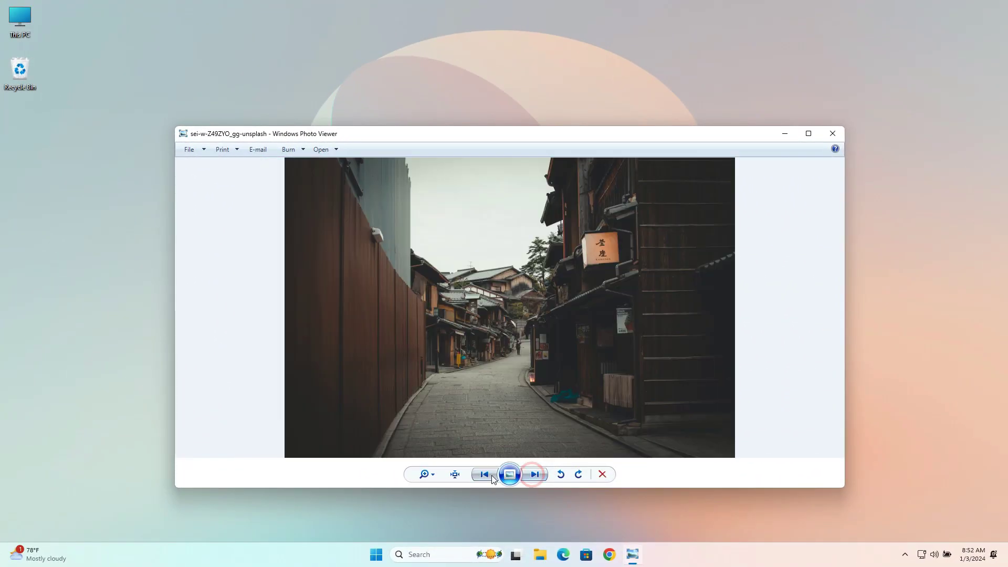
click(484, 474)
click(484, 474)
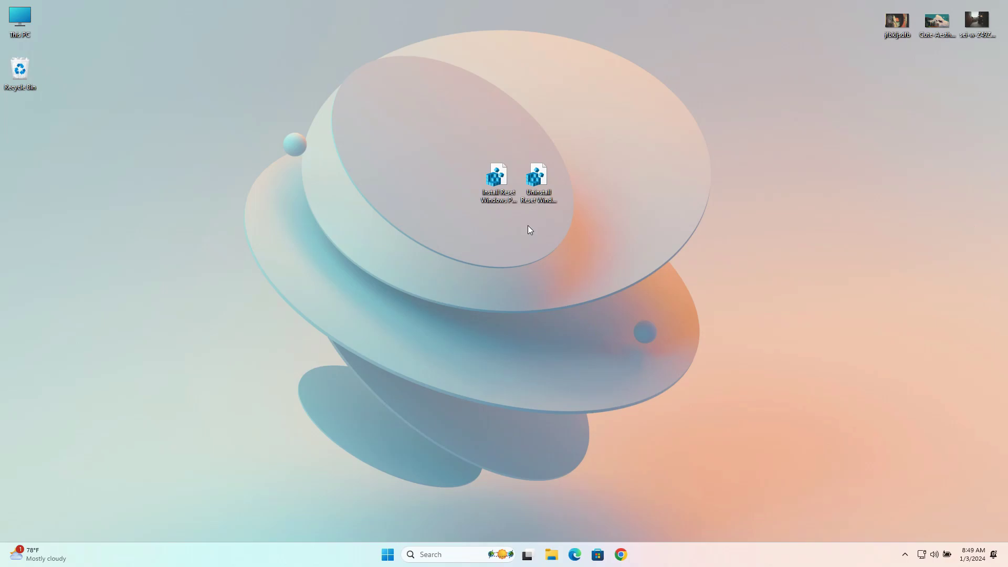
double_click(510, 186)
click(533, 285)
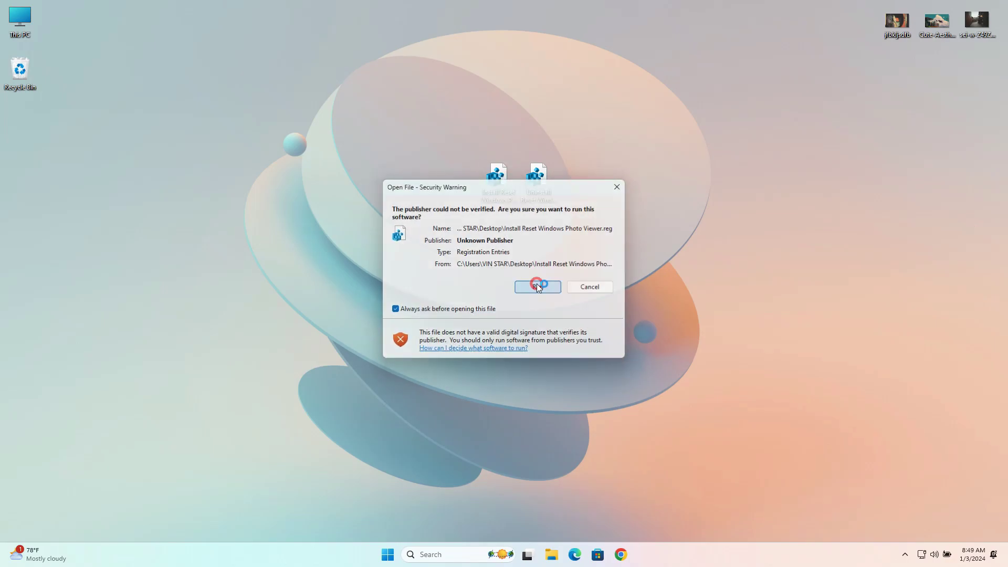
click(577, 286)
click(610, 276)
Select the three picture files together and move them to the desktop's centre-right.
click(846, 90)
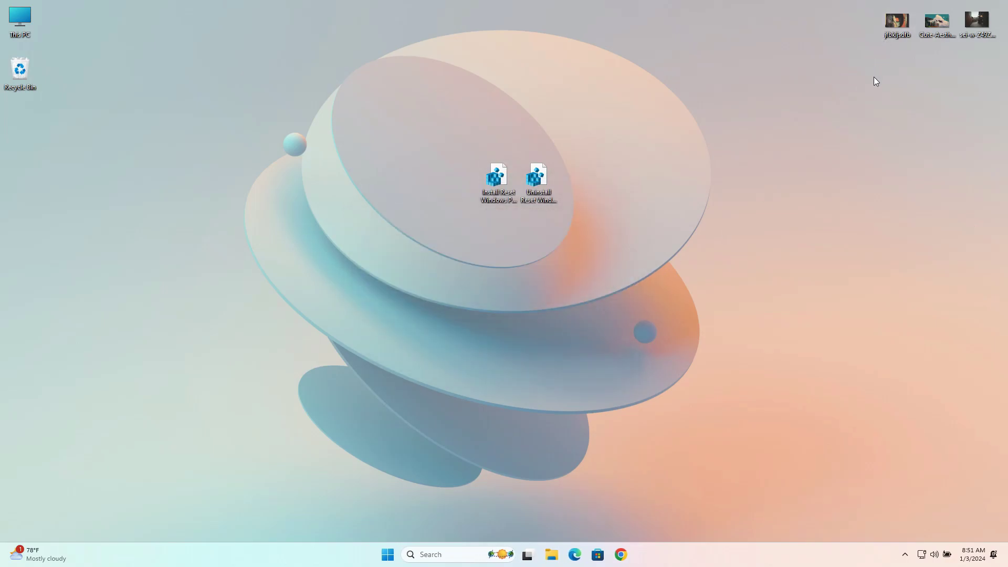
drag(873, 76, 997, 5)
drag(903, 21, 694, 177)
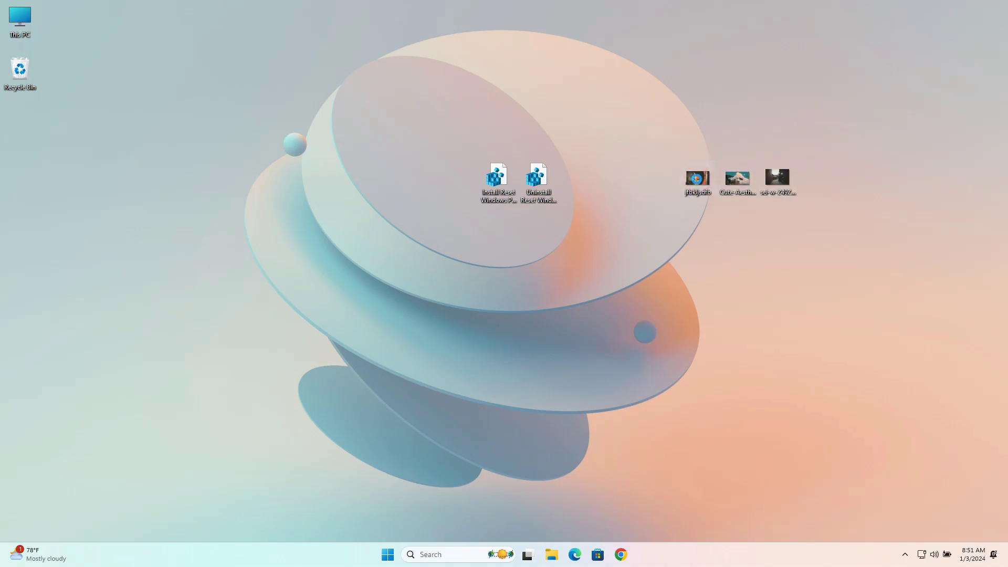
Make Windows Photo Viewer the always-used .png app by opening jfbkljsdfb in it, then close the viewer.
right_click(697, 178)
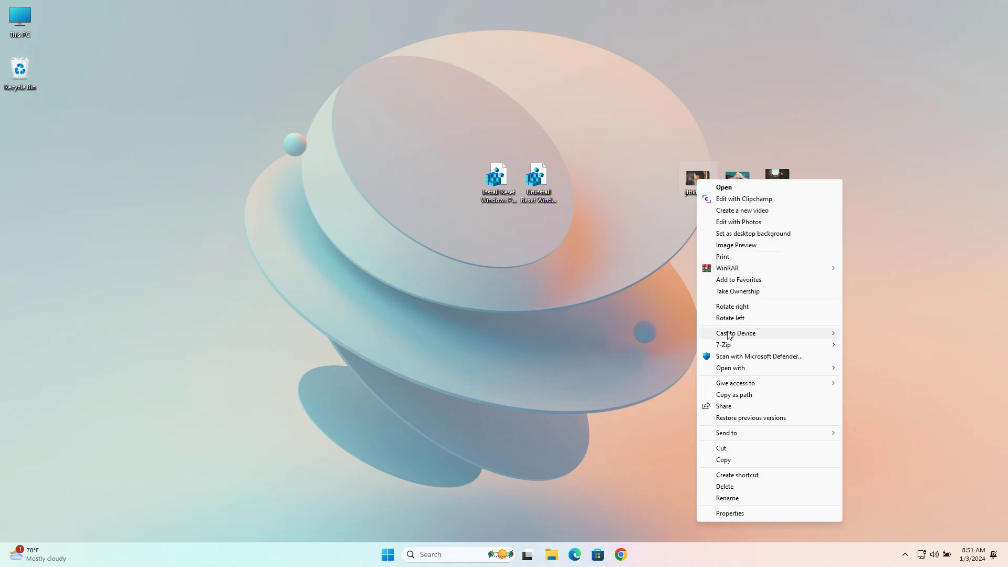
mouse_move(772, 371)
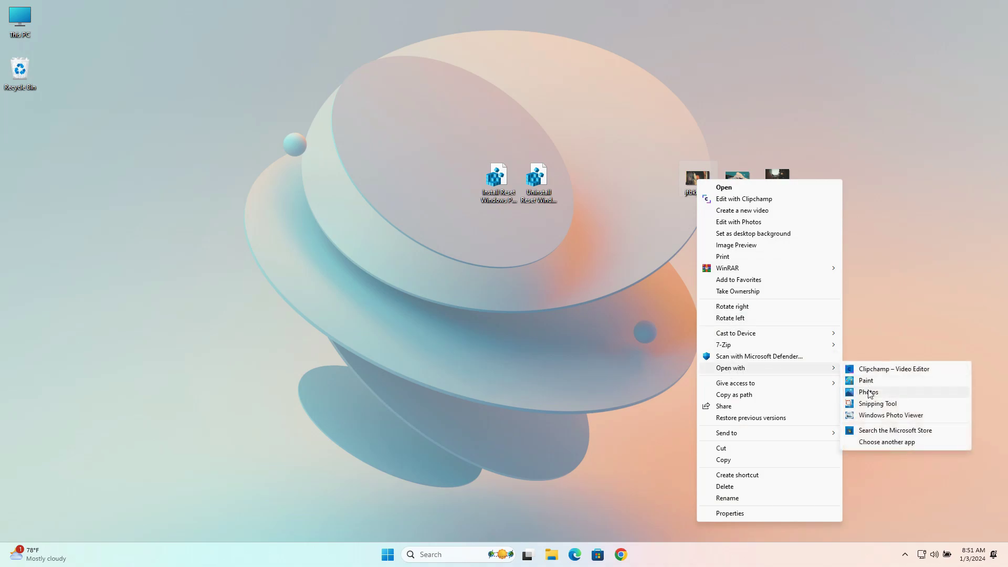
click(868, 442)
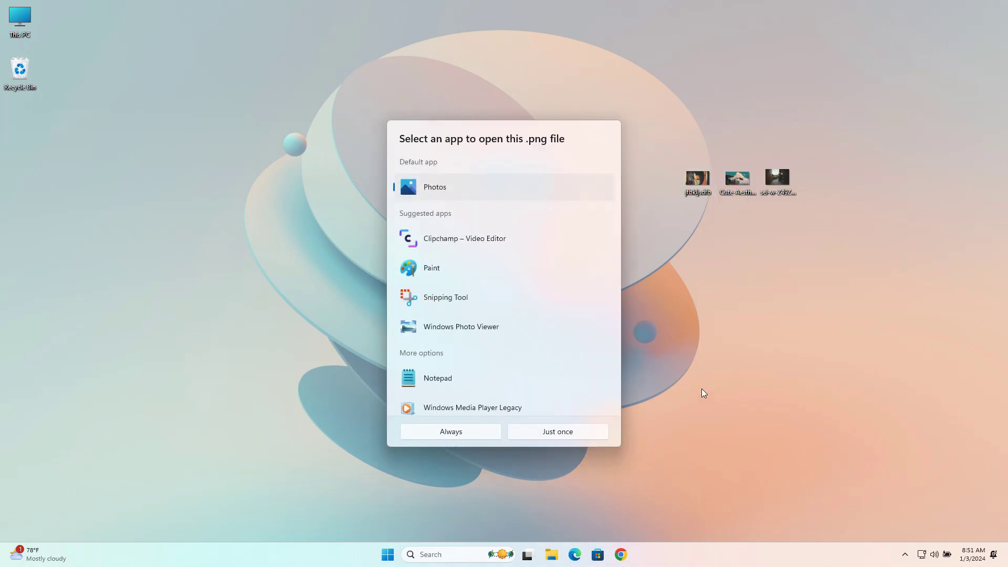
click(513, 334)
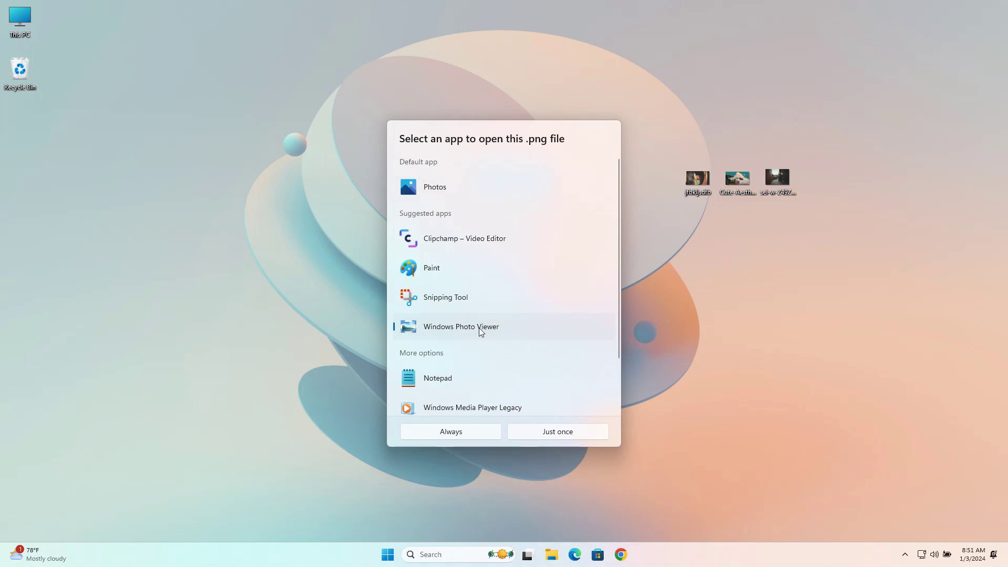
click(469, 436)
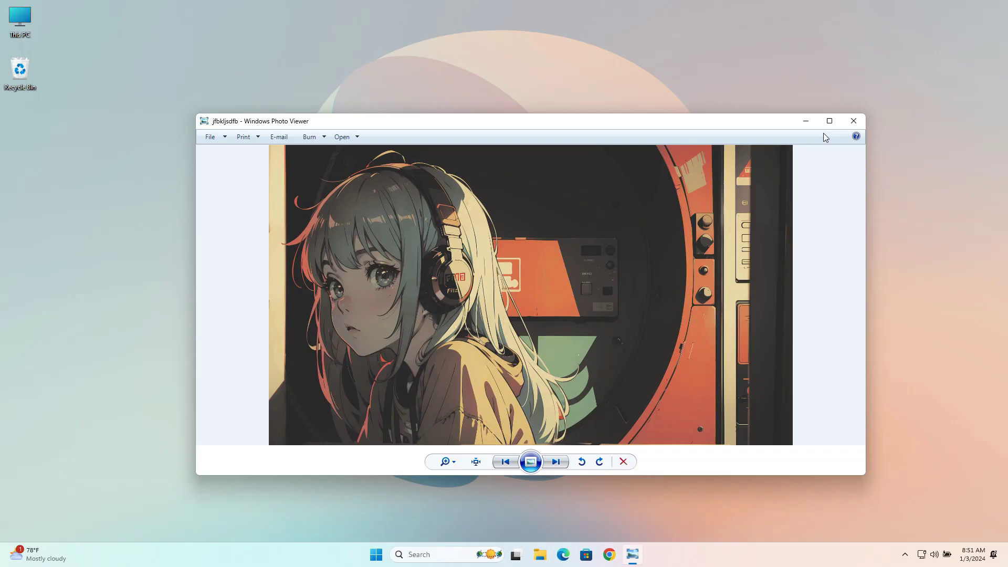
click(852, 121)
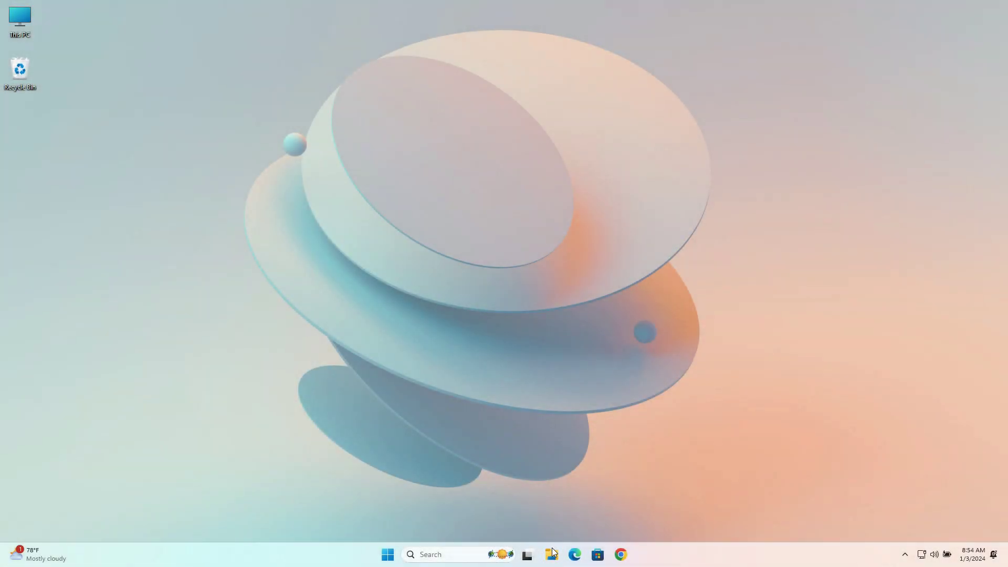
click(552, 554)
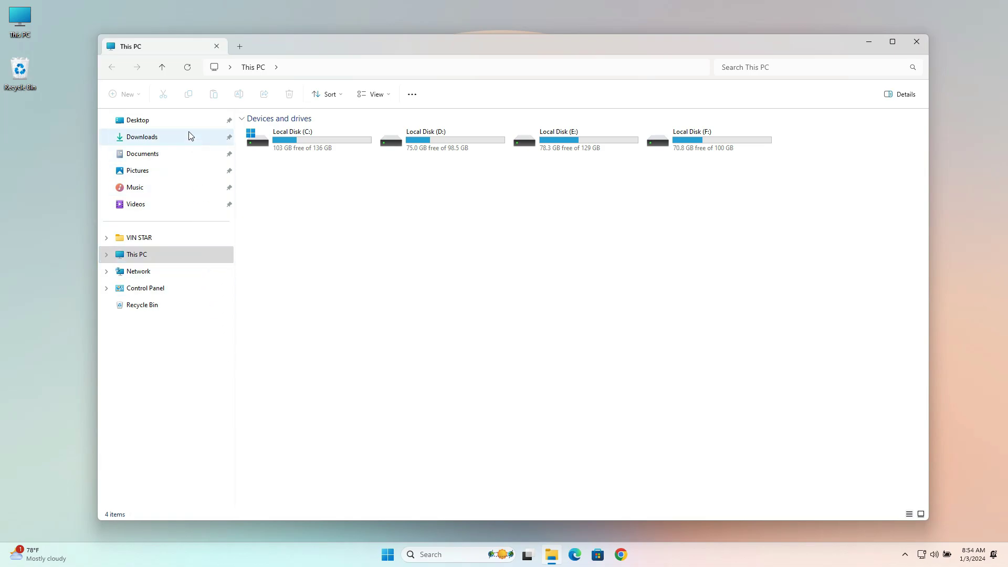
click(165, 243)
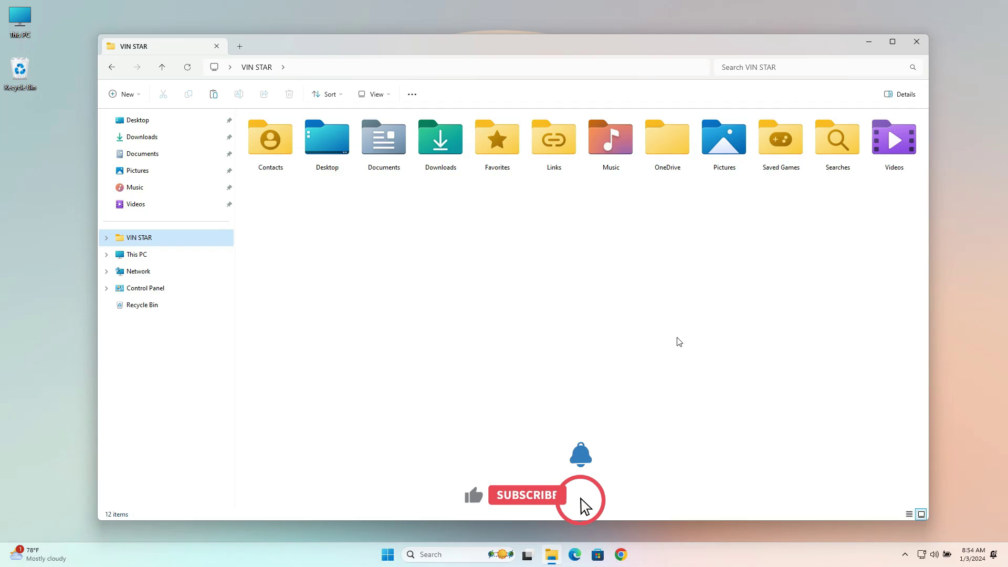
click(174, 306)
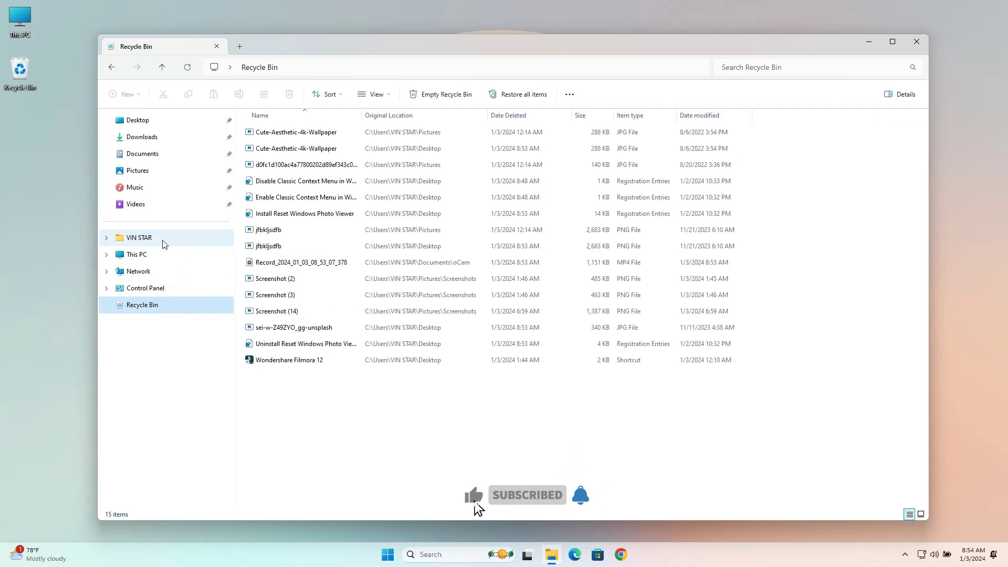
click(154, 289)
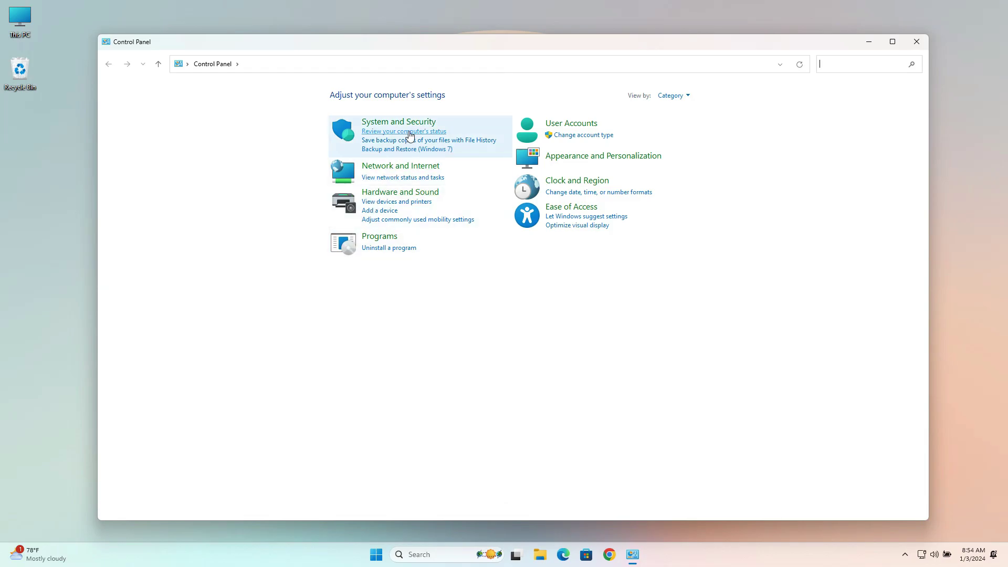
click(916, 42)
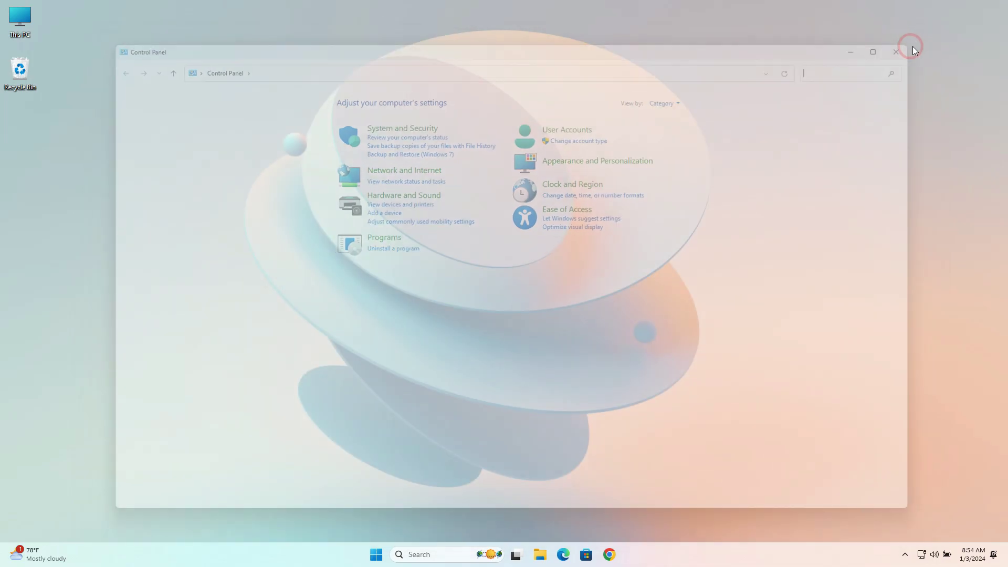
right_click(490, 151)
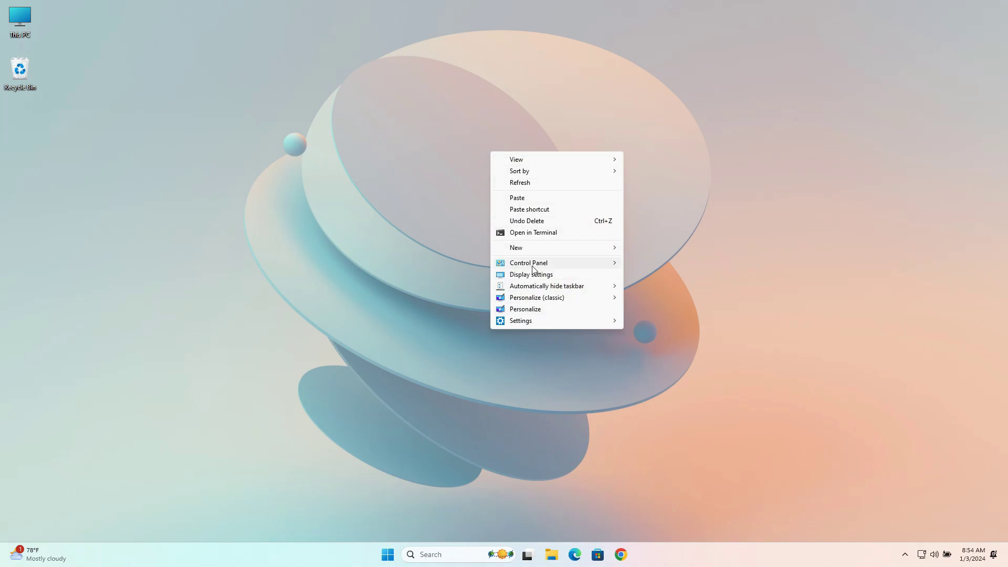
mouse_move(550, 267)
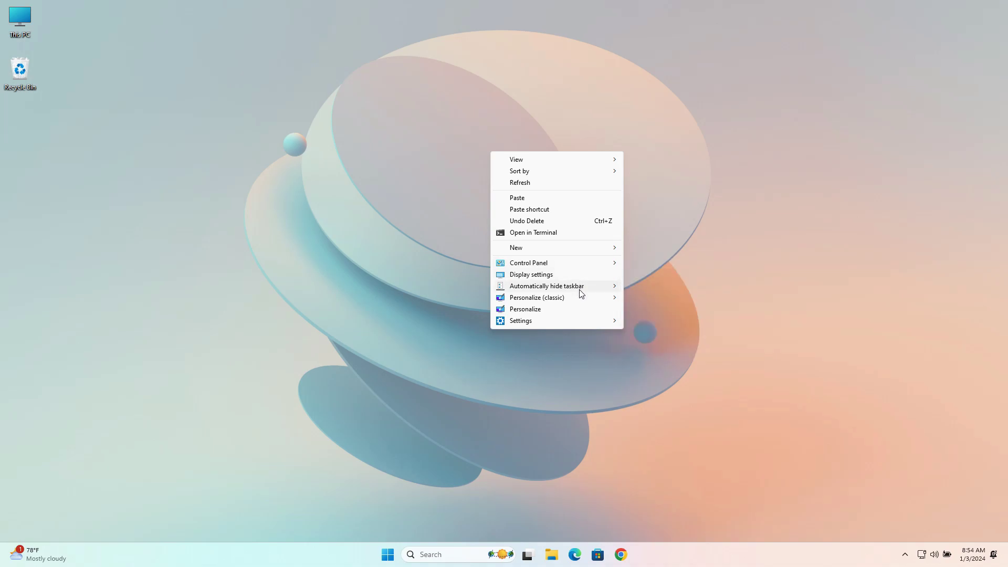
mouse_move(622, 298)
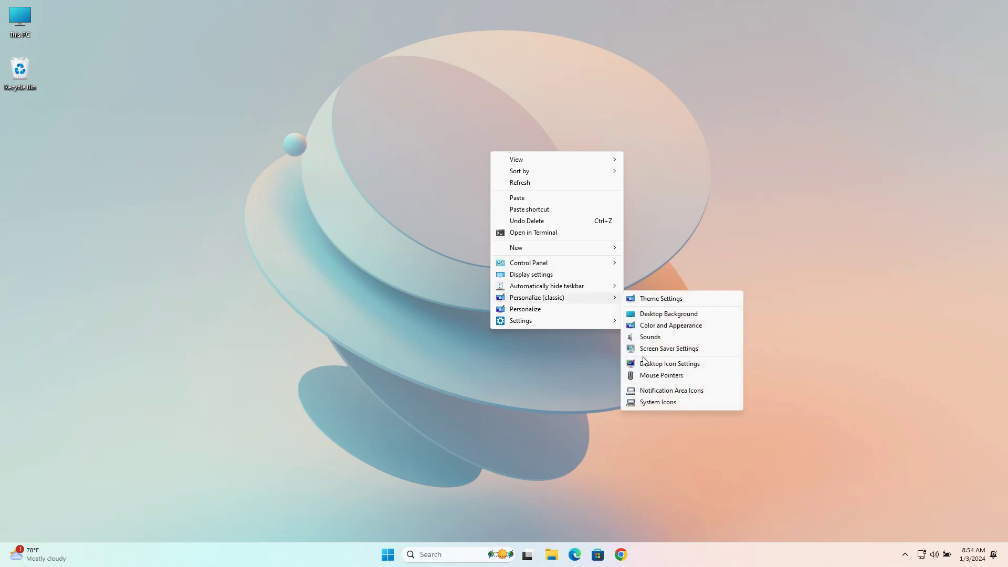
click(655, 298)
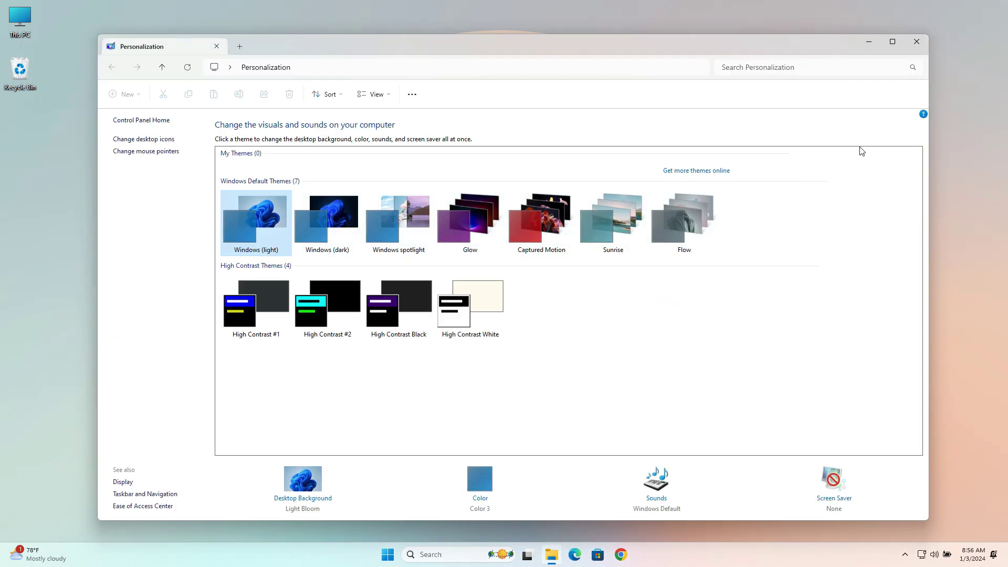
click(917, 42)
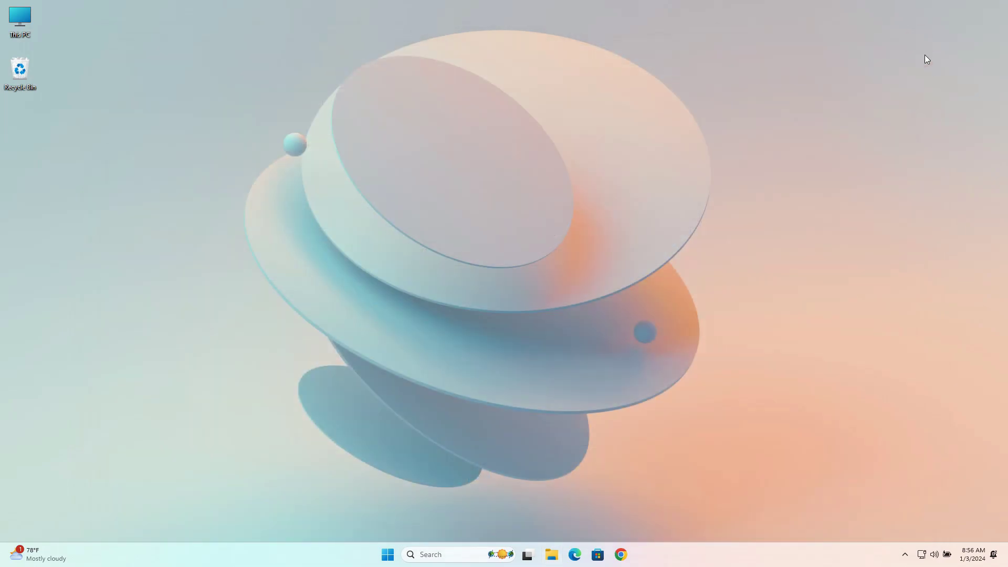
right_click(872, 155)
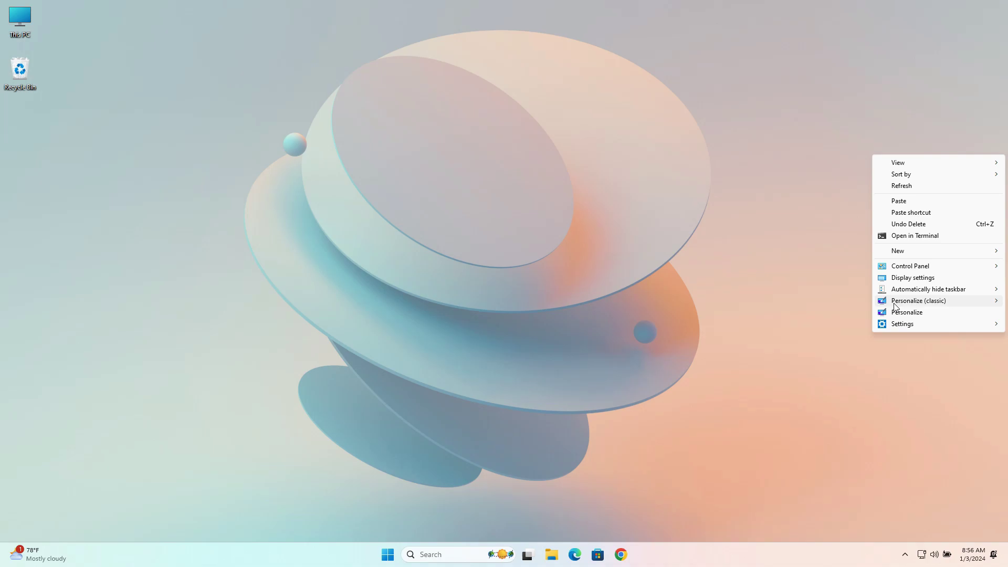
mouse_move(893, 306)
click(800, 380)
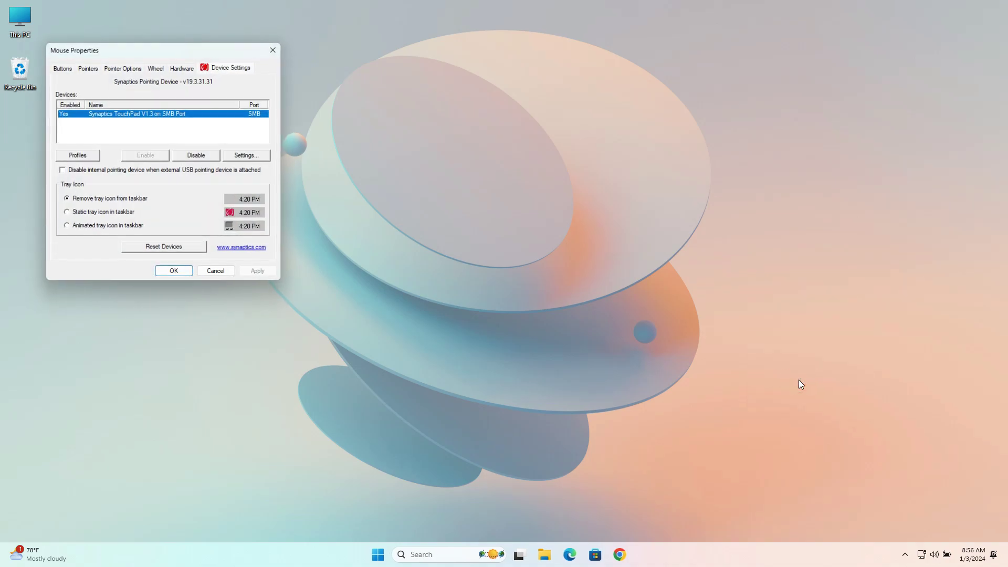
click(133, 66)
click(275, 49)
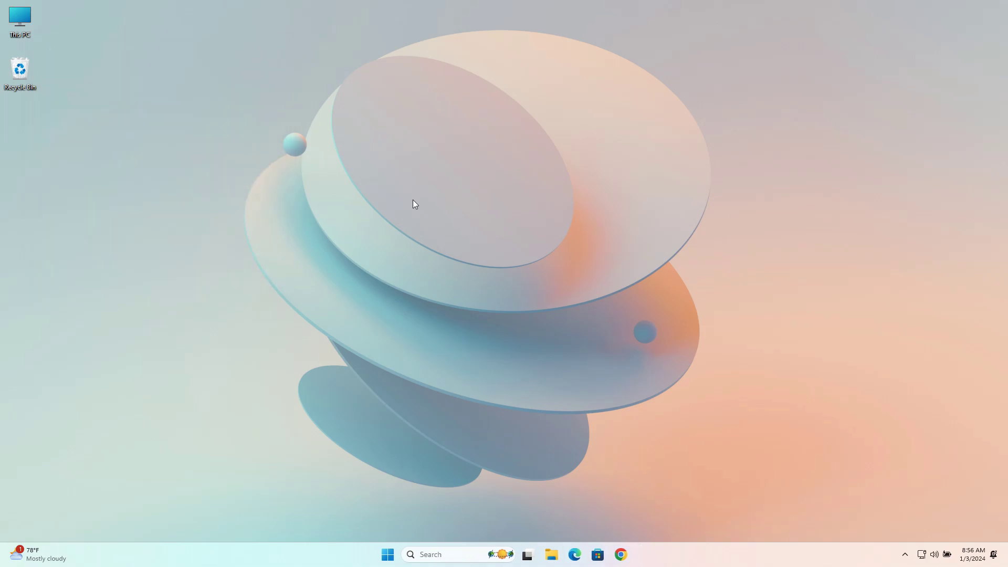
Launch Settings from the classic desktop menu's Settings entry and scroll down its Home page.
right_click(701, 194)
mouse_move(729, 364)
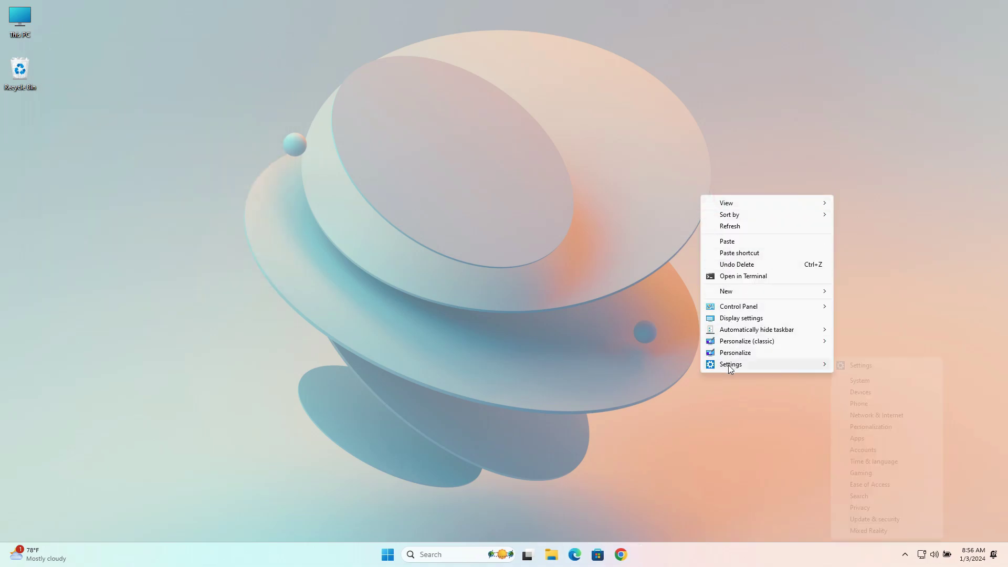
click(860, 365)
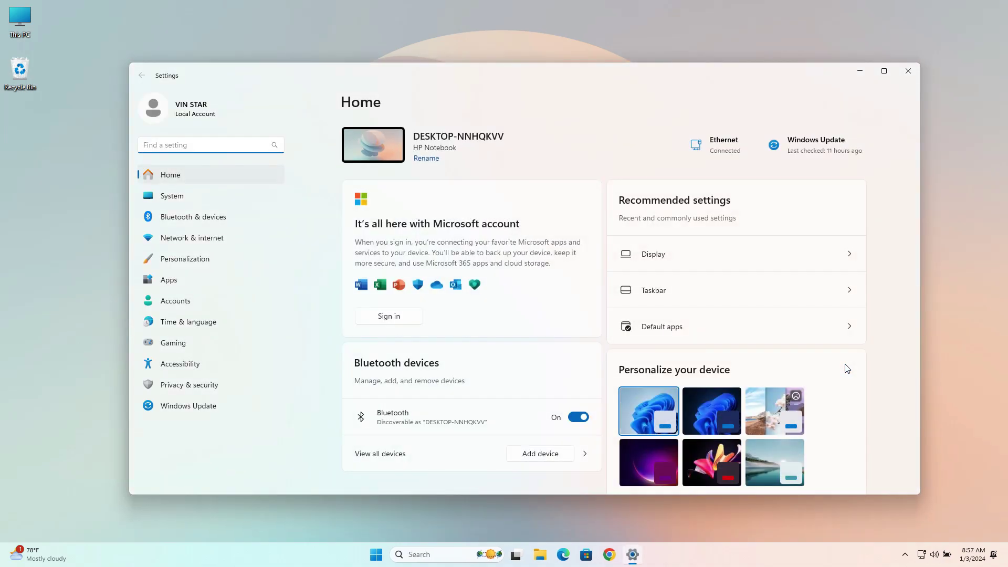
scroll(808, 355, down, 3)
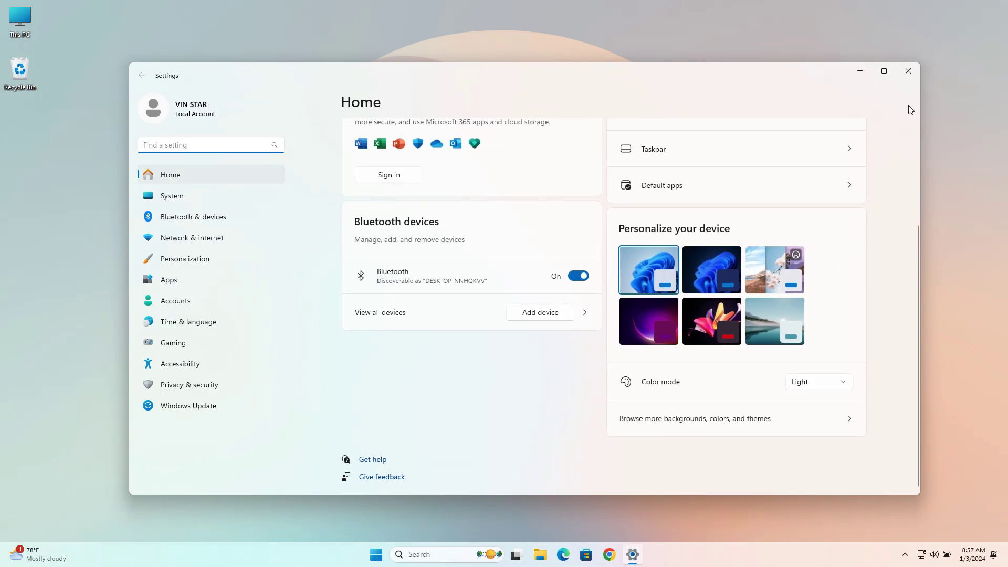